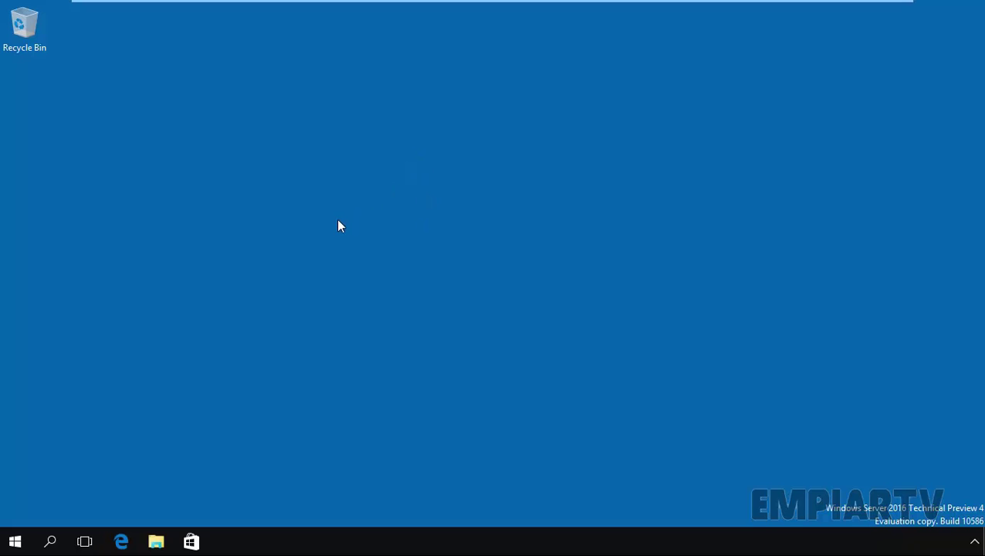
Step: Open Disk Management and bring Disk 1 online
{"action": "right_click", "coordinate": [15, 541]}
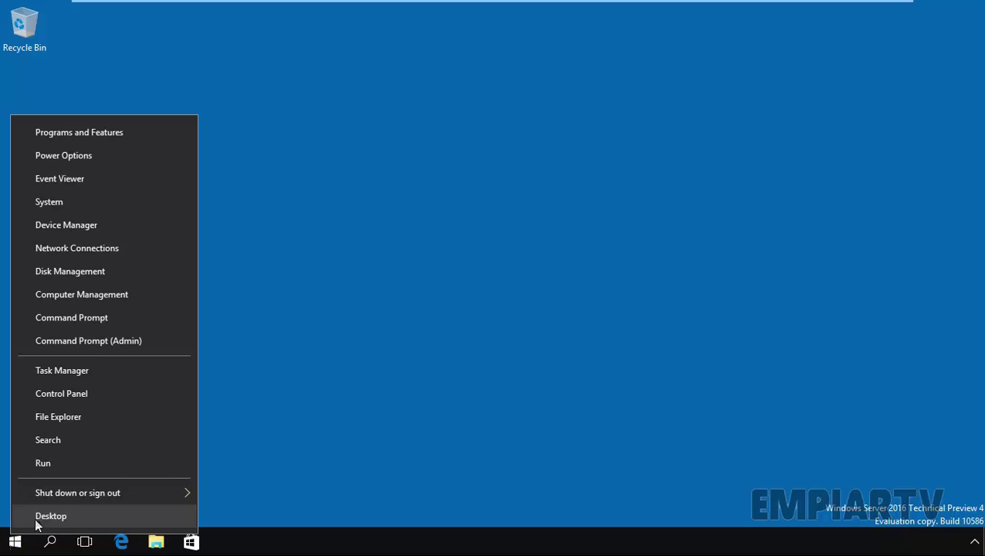
{"action": "left_click", "coordinate": [95, 271]}
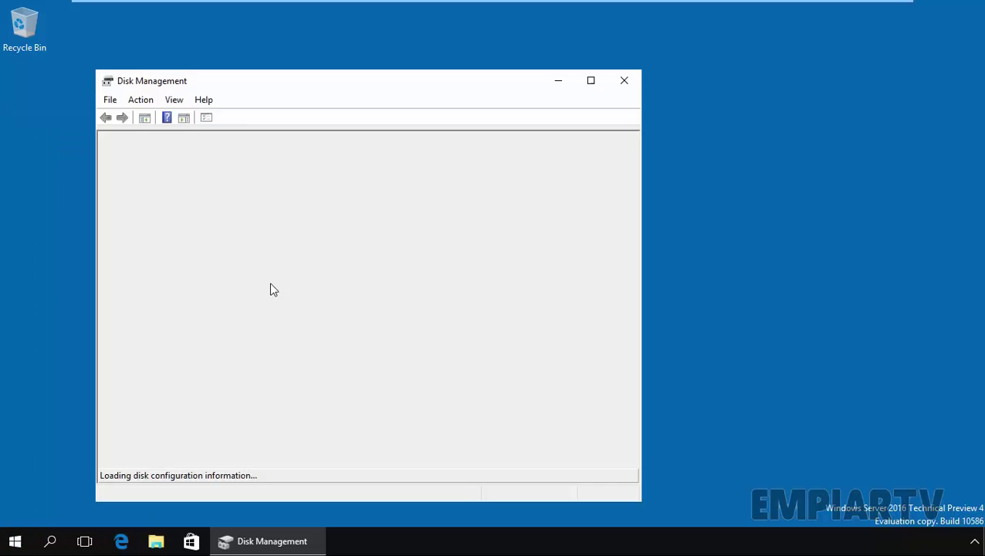
{"action": "right_click", "coordinate": [156, 418]}
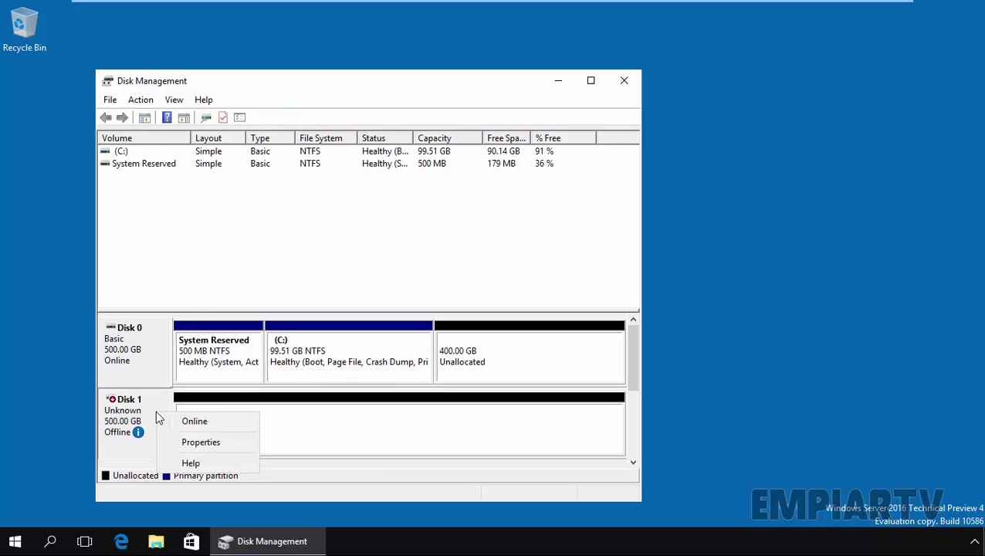
{"action": "left_click", "coordinate": [185, 425]}
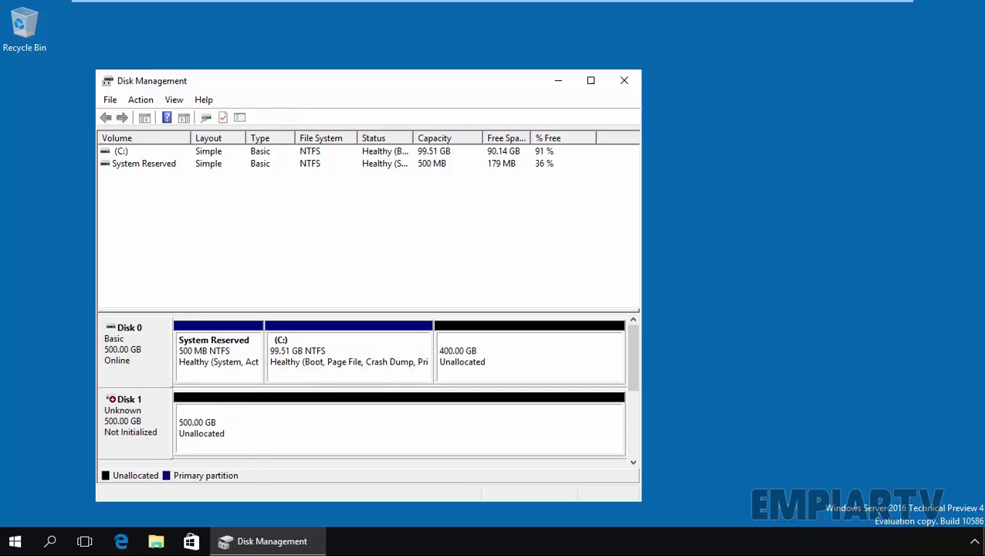
Step: Initialize Disk 1 with the GPT (GUID Partition Table) partition style
{"action": "right_click", "coordinate": [151, 408]}
{"action": "left_click", "coordinate": [177, 414]}
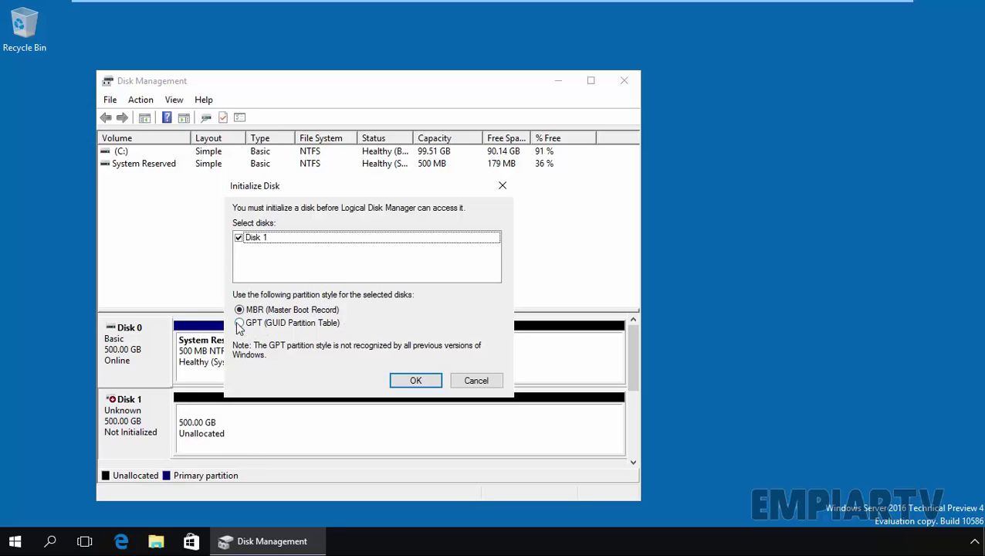
{"action": "left_click", "coordinate": [239, 324]}
{"action": "left_click", "coordinate": [417, 383]}
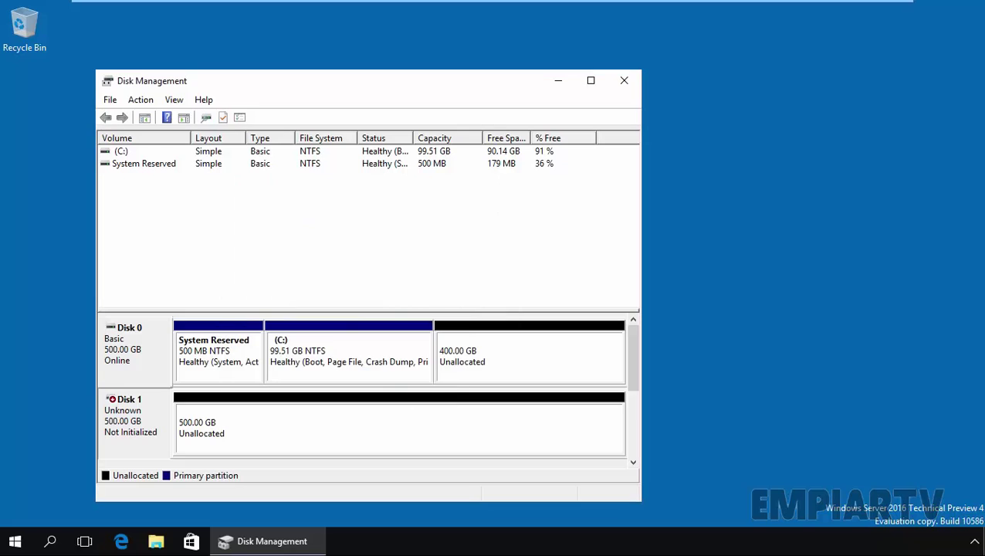
Step: Maximize the Disk Management window and convert only Disk 1 to a dynamic disk
{"action": "left_click", "coordinate": [590, 82]}
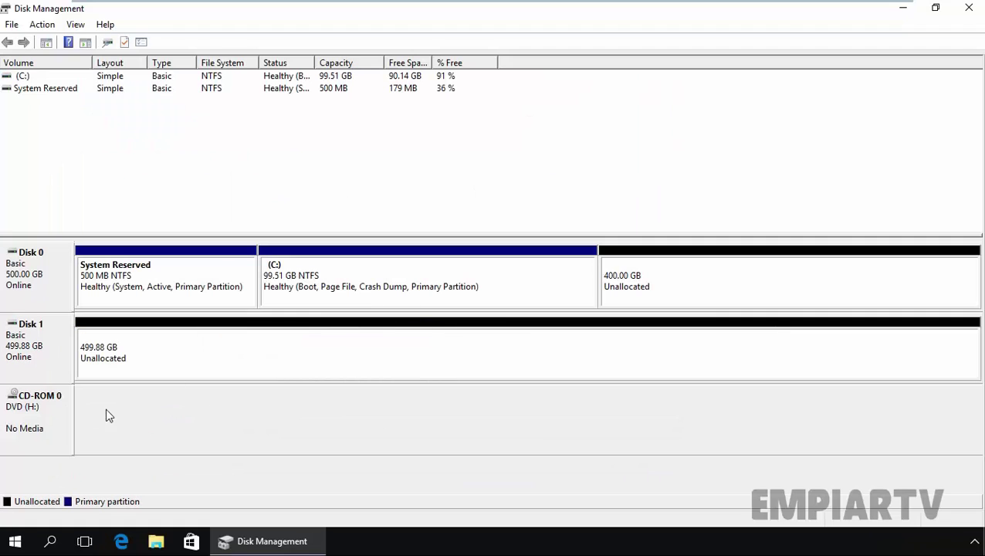
{"action": "right_click", "coordinate": [34, 327]}
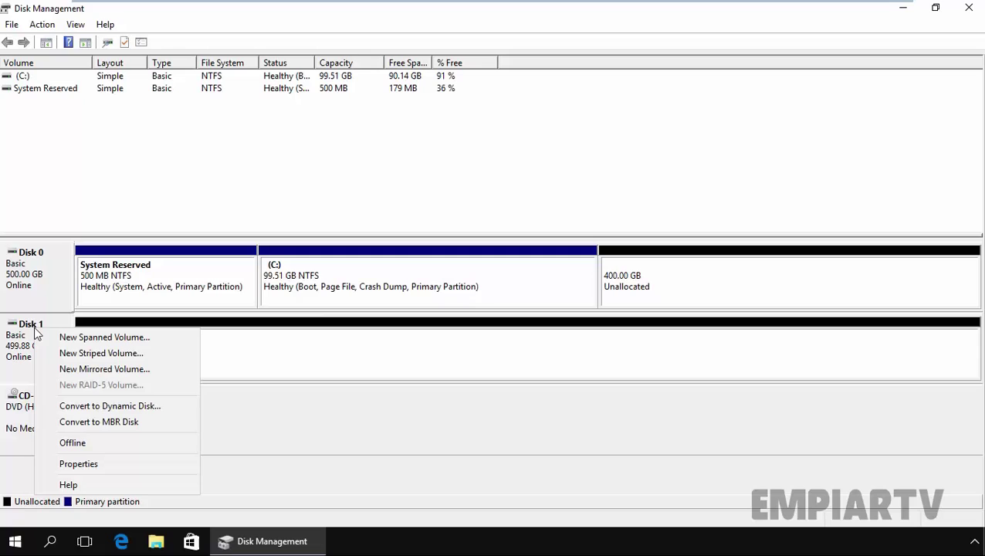
{"action": "left_click", "coordinate": [94, 407]}
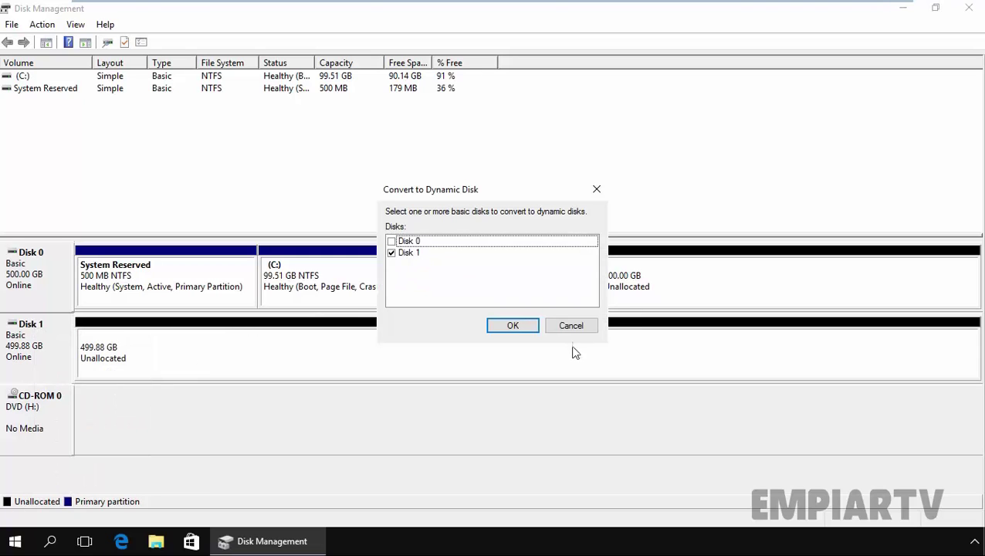
{"action": "left_click", "coordinate": [512, 326]}
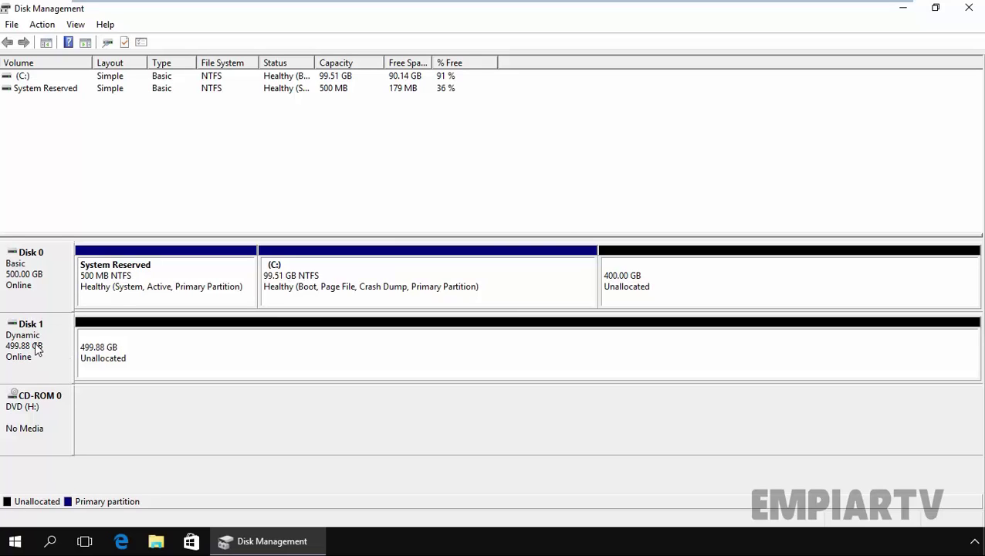
Step: Review which volume types can be created in Disk 1's unallocated space
{"action": "left_click", "coordinate": [185, 356]}
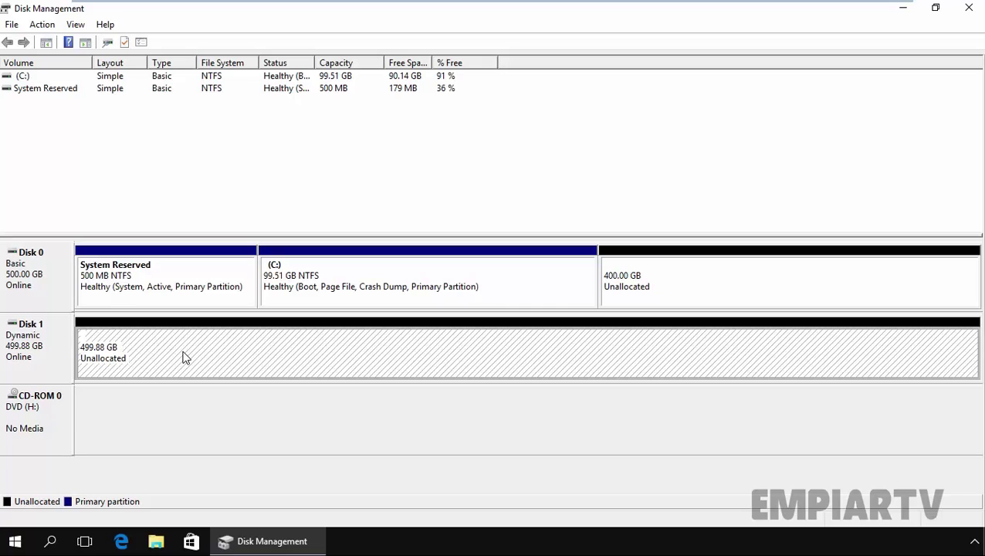
{"action": "right_click", "coordinate": [185, 357]}
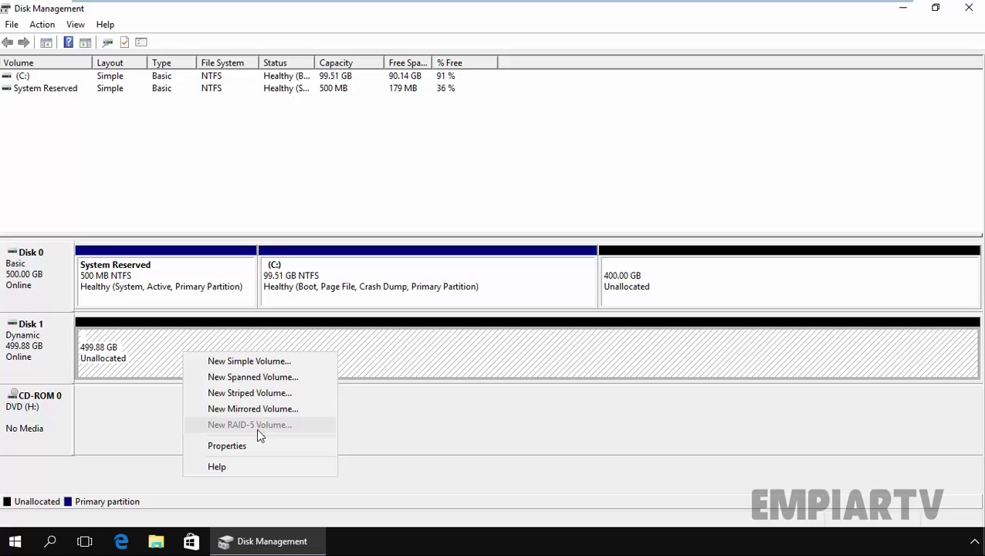
{"action": "left_click", "coordinate": [138, 356]}
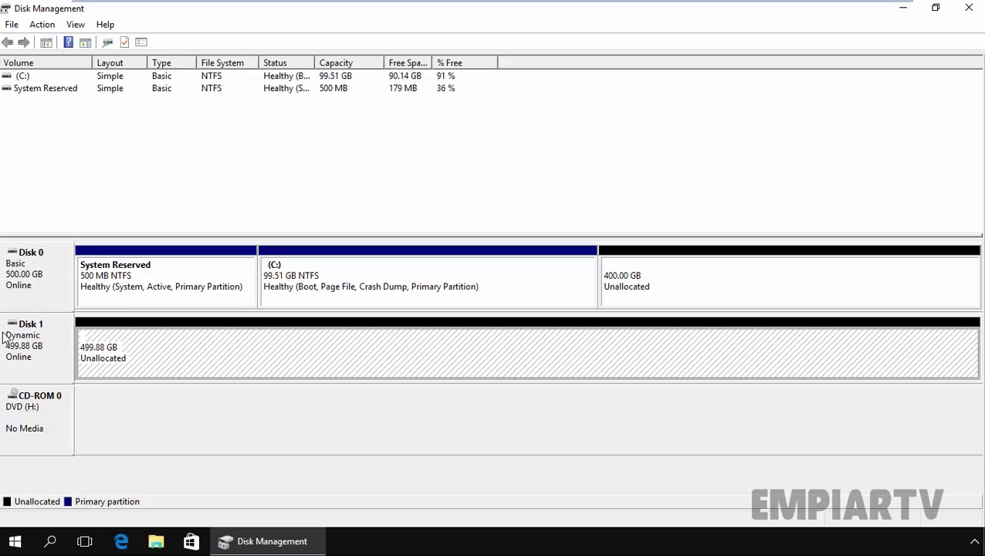
Step: Start a new simple volume in Disk 1's unallocated space with a size of 102400 MB and drive letter J
{"action": "right_click", "coordinate": [168, 341]}
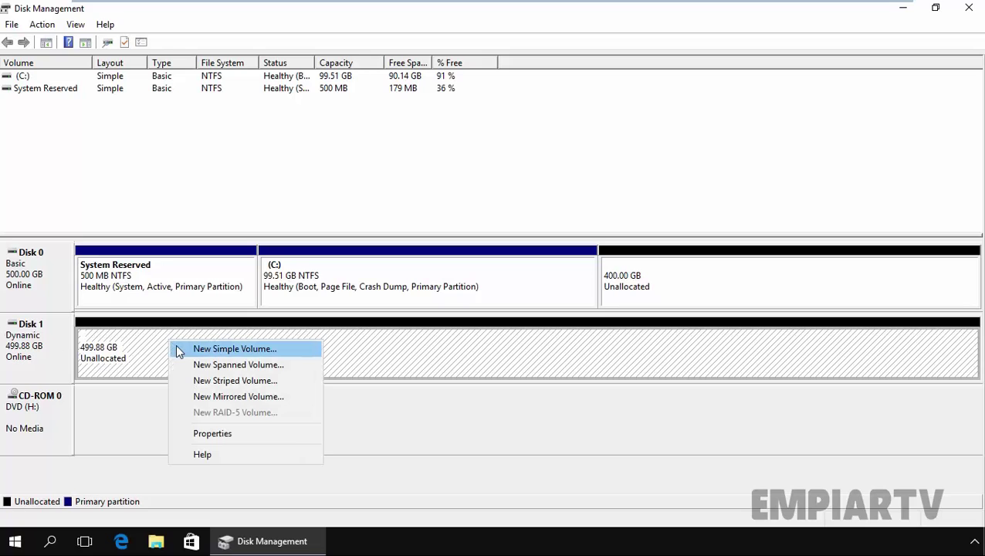
{"action": "left_click", "coordinate": [188, 349]}
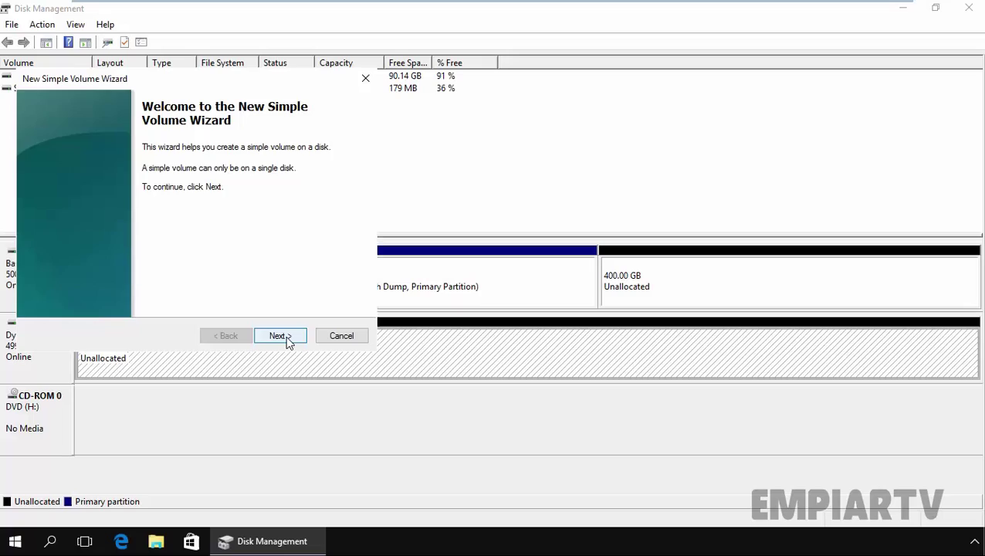
{"action": "left_click", "coordinate": [284, 338]}
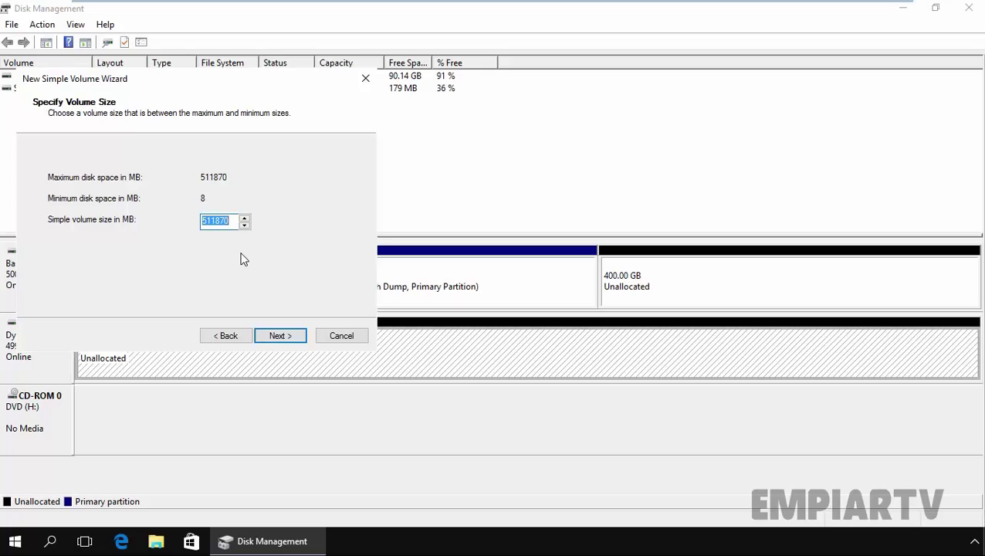
{"action": "type", "text": "102400"}
{"action": "left_click", "coordinate": [276, 336]}
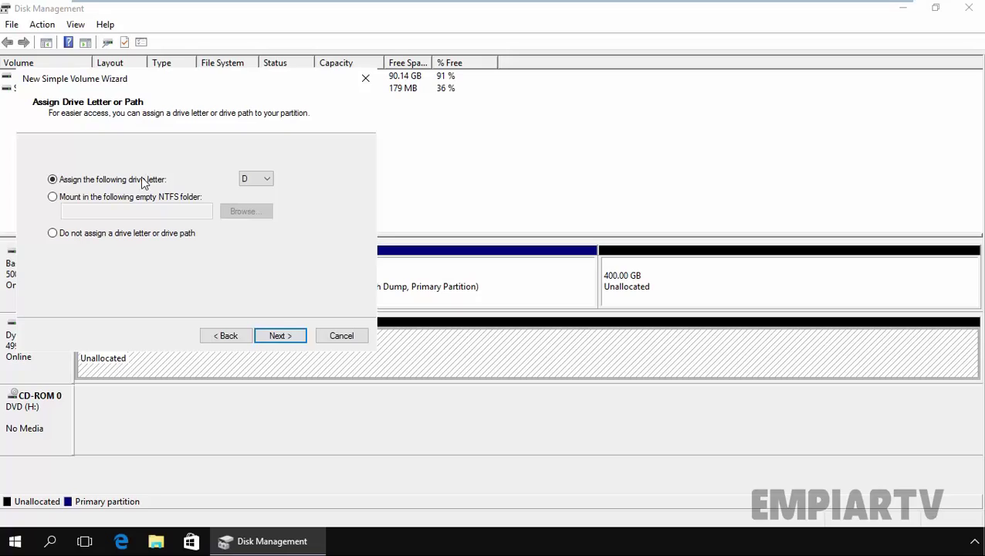
{"action": "left_click", "coordinate": [267, 180]}
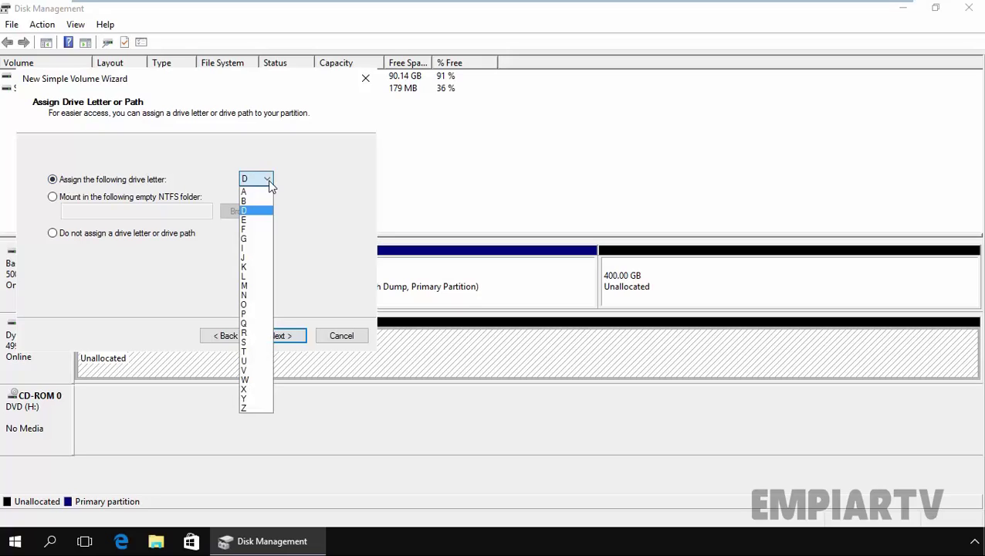
{"action": "left_click", "coordinate": [249, 257]}
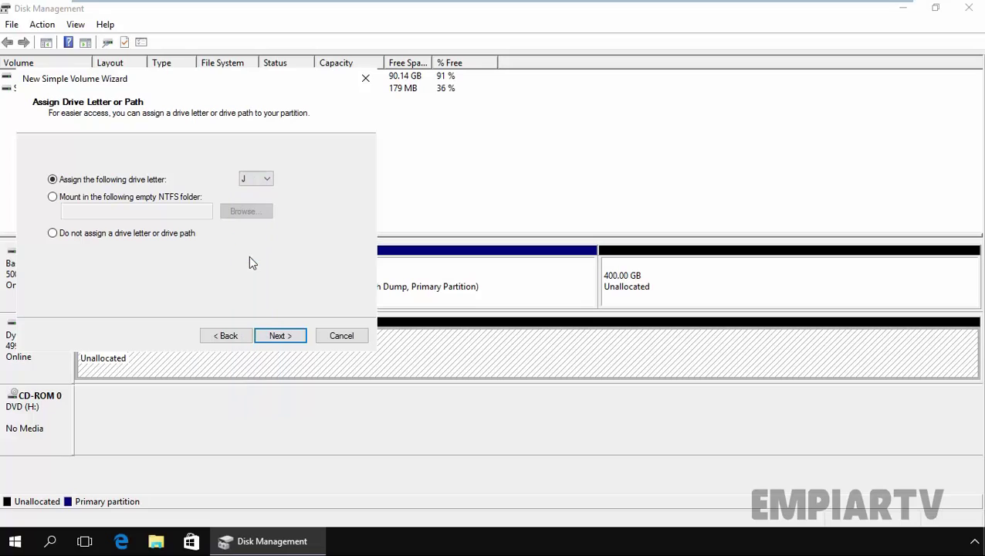
{"action": "left_click", "coordinate": [279, 336]}
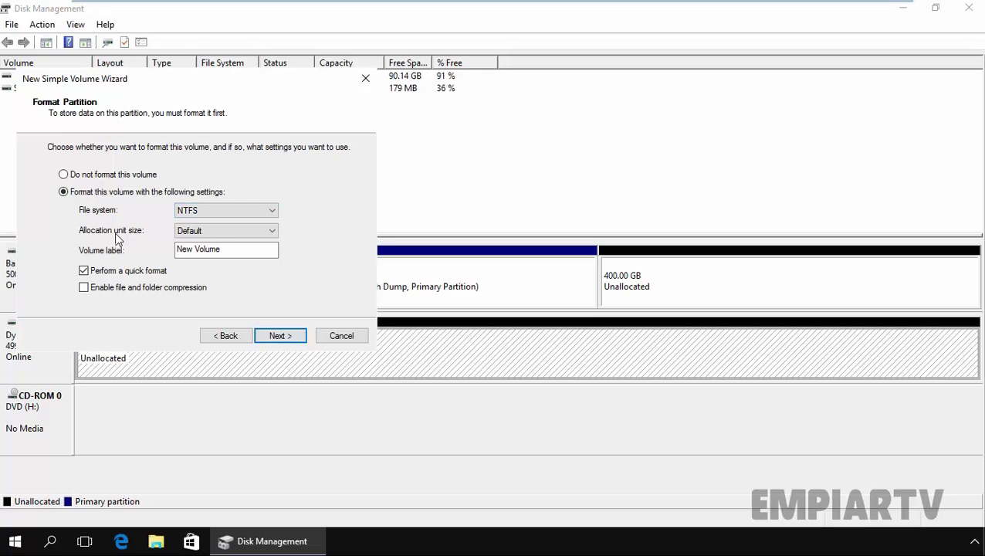
Step: Label the volume SIMPLE_VOL, keep the NTFS quick format with default allocation unit size, and finish creating it
{"action": "left_click_drag", "start_coordinate": [236, 251], "coordinate": [176, 249]}
{"action": "type", "text": "S"}
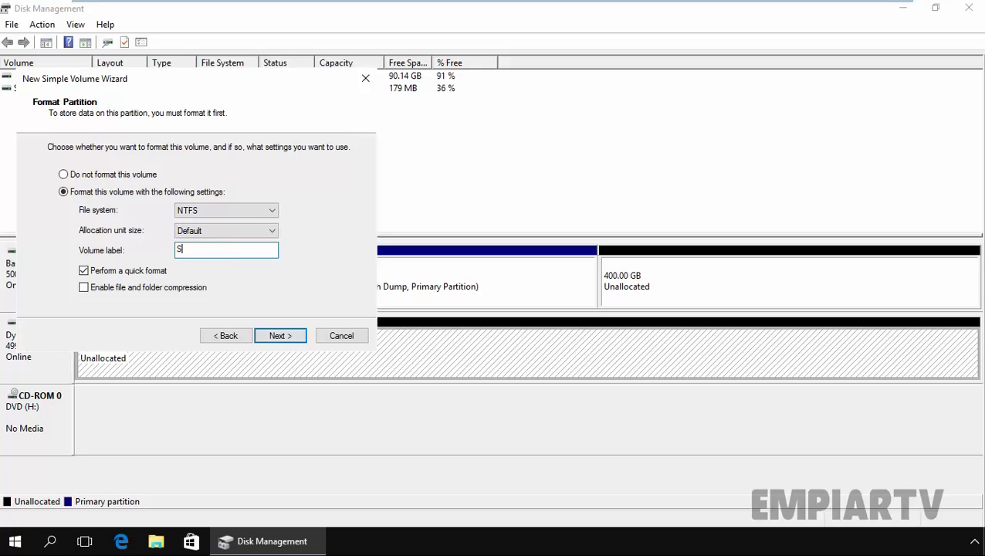
{"action": "type", "text": "IMPLE_VOL"}
{"action": "left_click", "coordinate": [280, 337]}
{"action": "left_click", "coordinate": [281, 337]}
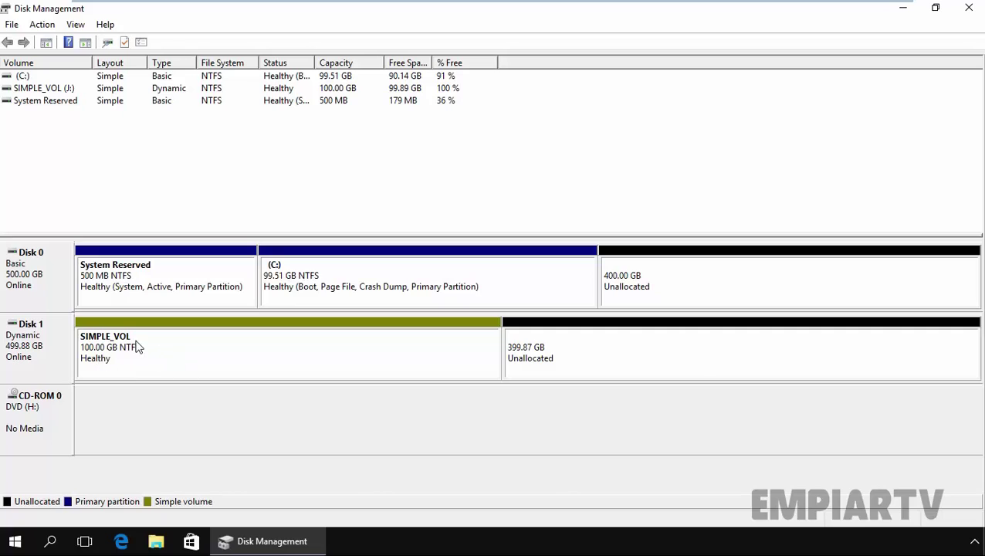
Step: Extend the SIMPLE_VOL (J:) volume by 10000 MB using space on Disk 1
{"action": "right_click", "coordinate": [268, 366]}
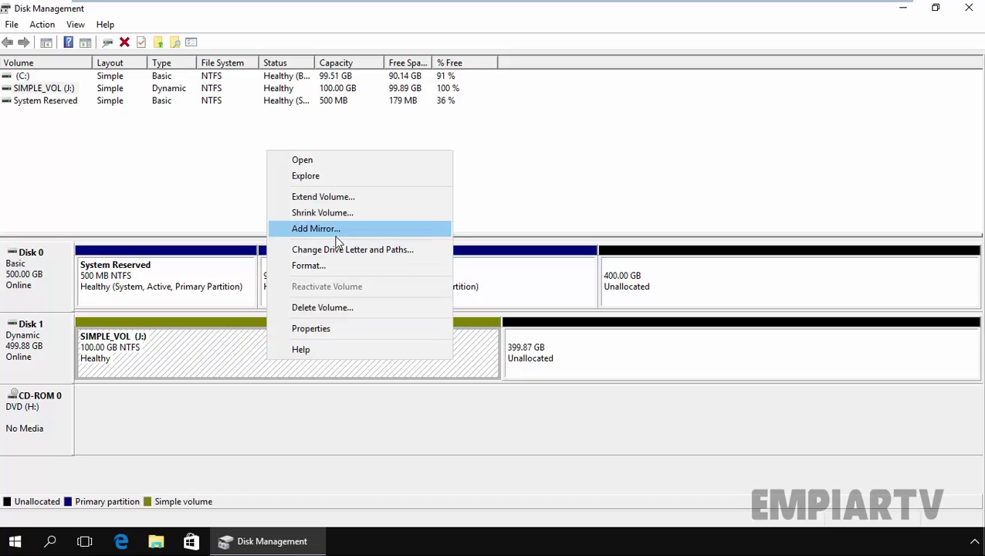
{"action": "left_click", "coordinate": [346, 199]}
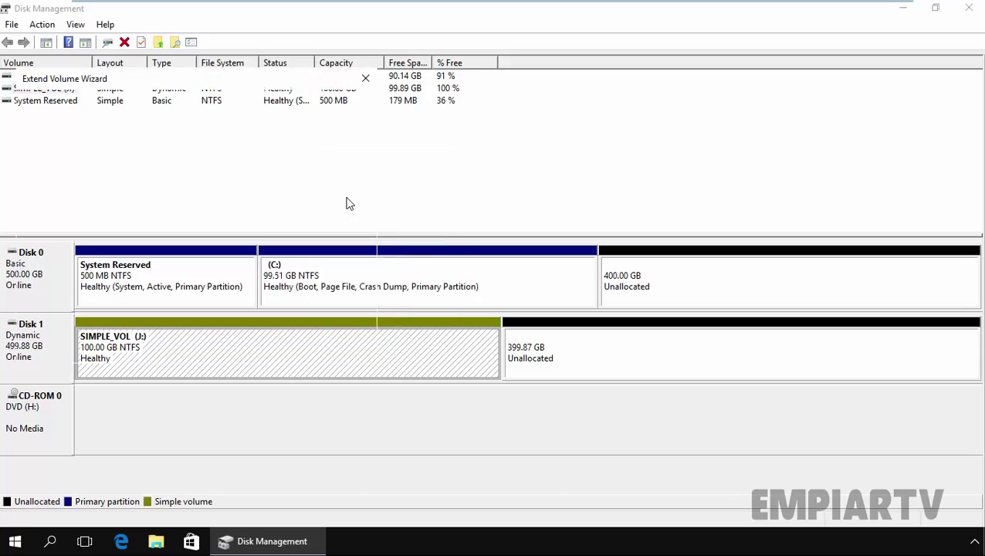
{"action": "left_click", "coordinate": [281, 352]}
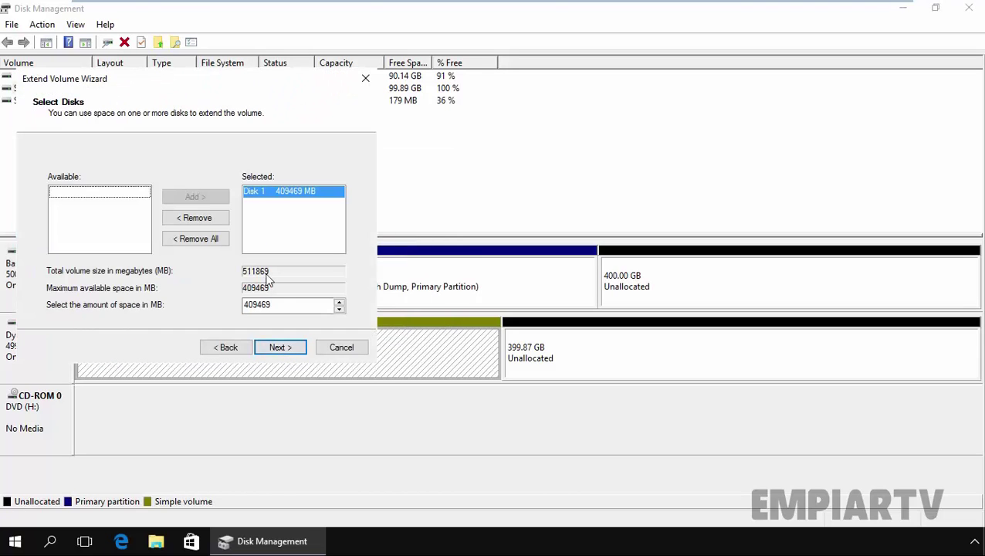
{"action": "double_click", "coordinate": [263, 304]}
{"action": "type", "text": "1"}
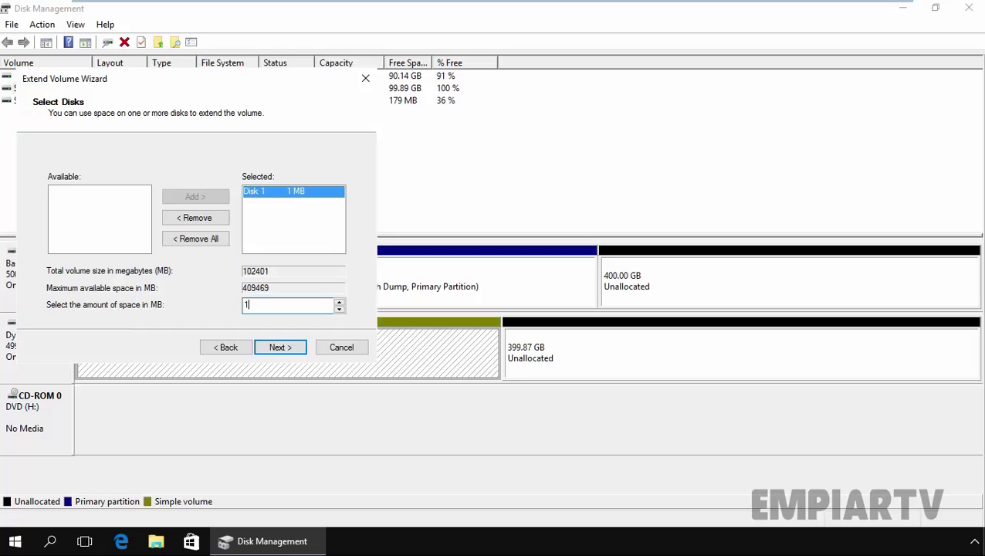
{"action": "type", "text": "0000"}
{"action": "left_click", "coordinate": [278, 350]}
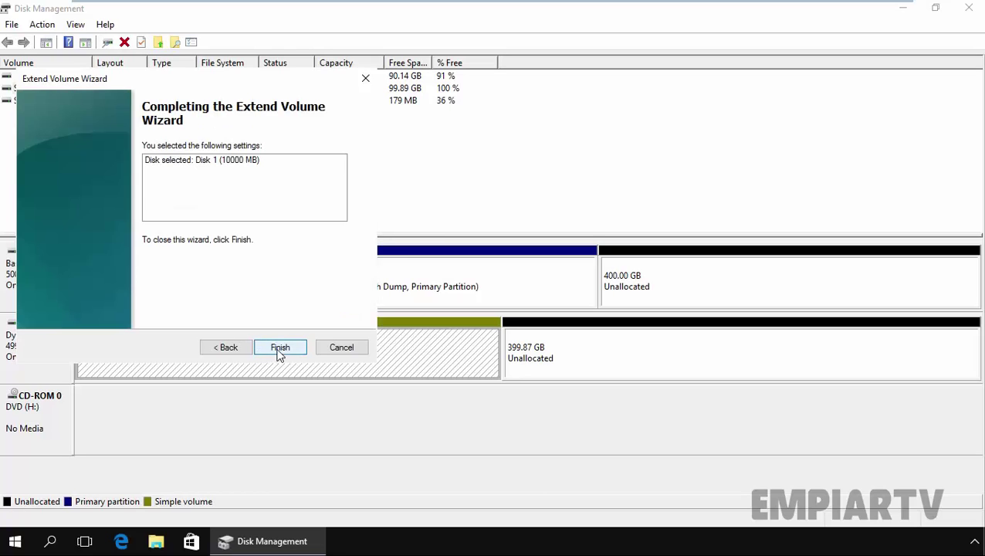
{"action": "left_click", "coordinate": [277, 353]}
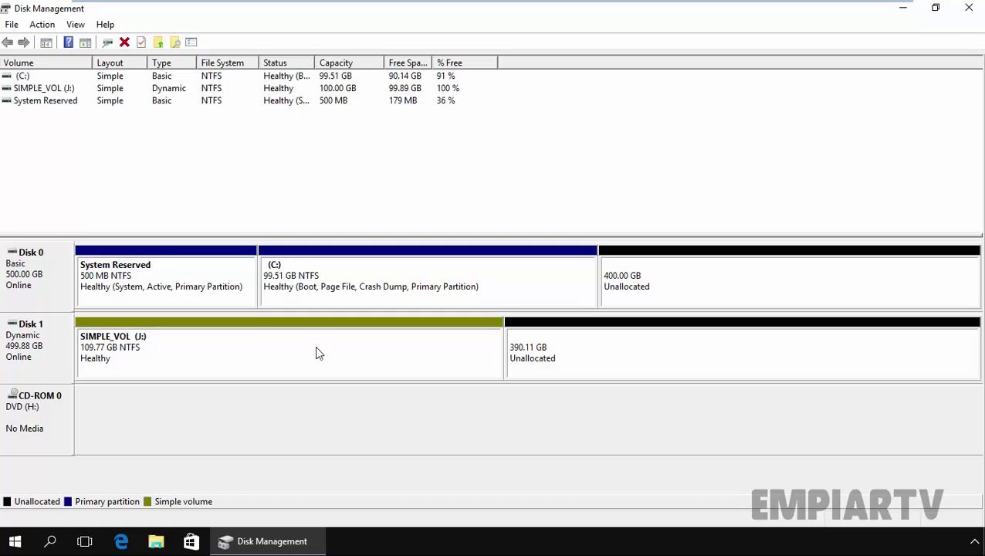
Step: Create a second simple volume of 102400 MB in Disk 1's unallocated space with drive letter D and the default format settings
{"action": "left_click", "coordinate": [541, 344]}
{"action": "right_click", "coordinate": [543, 344]}
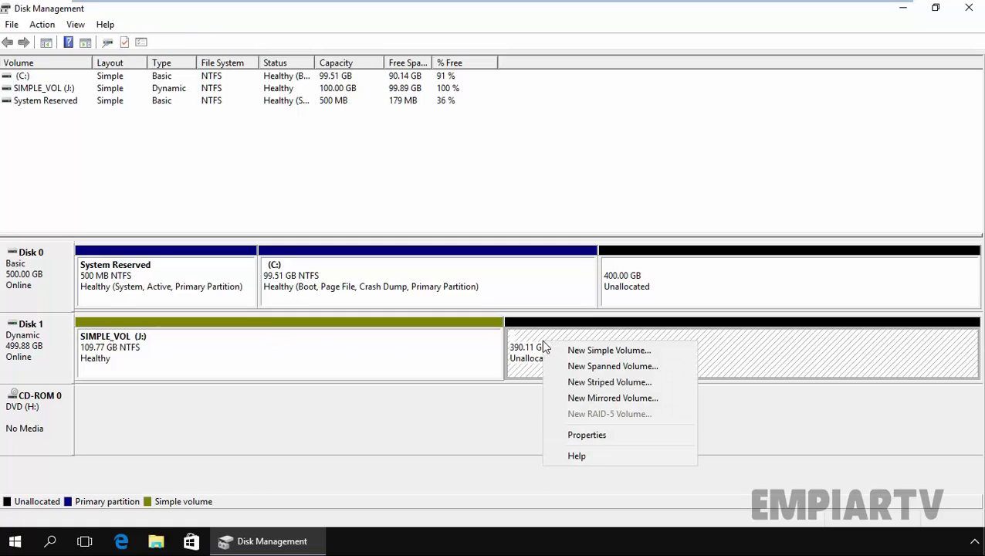
{"action": "left_click", "coordinate": [556, 349]}
{"action": "left_click", "coordinate": [281, 336]}
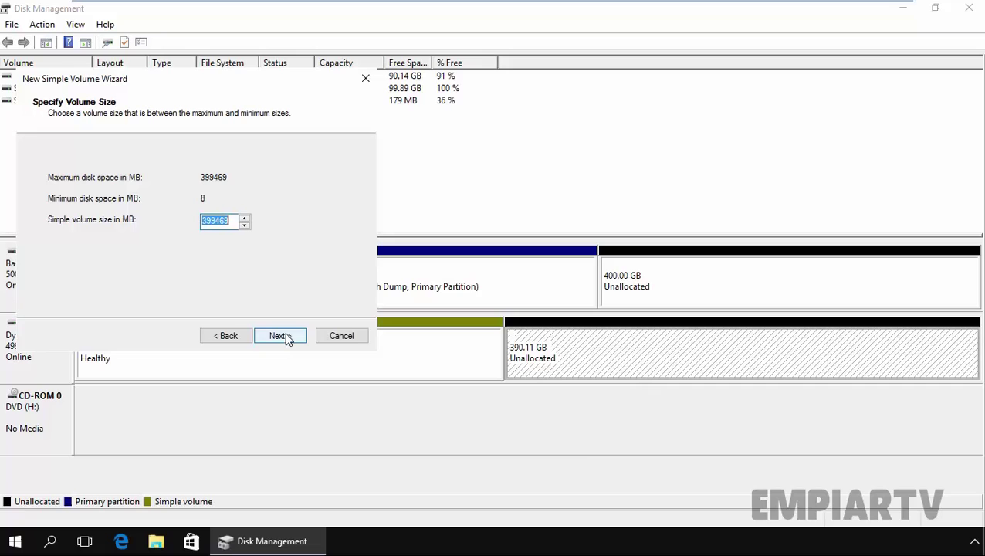
{"action": "type", "text": "1024000"}
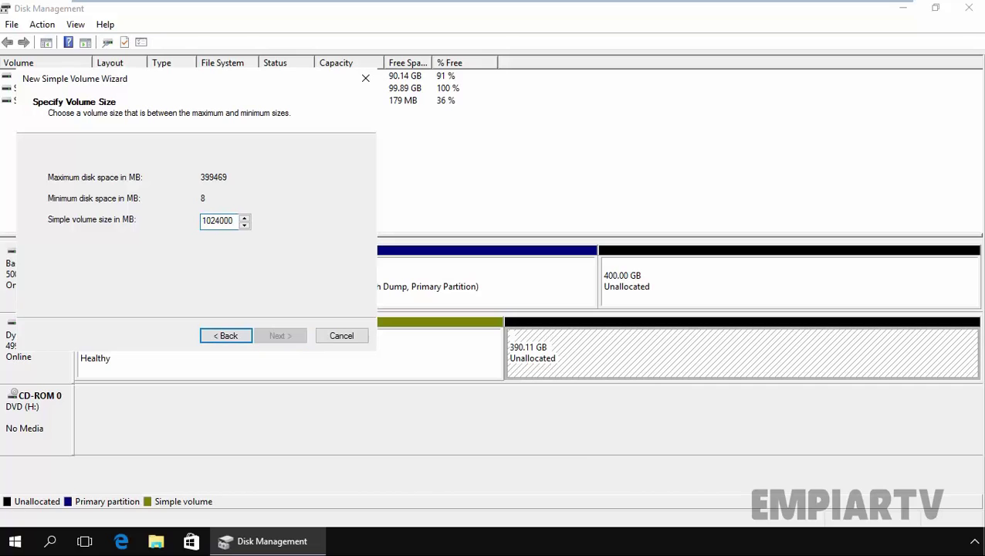
{"action": "key", "text": "BackSpace"}
{"action": "left_click", "coordinate": [282, 336]}
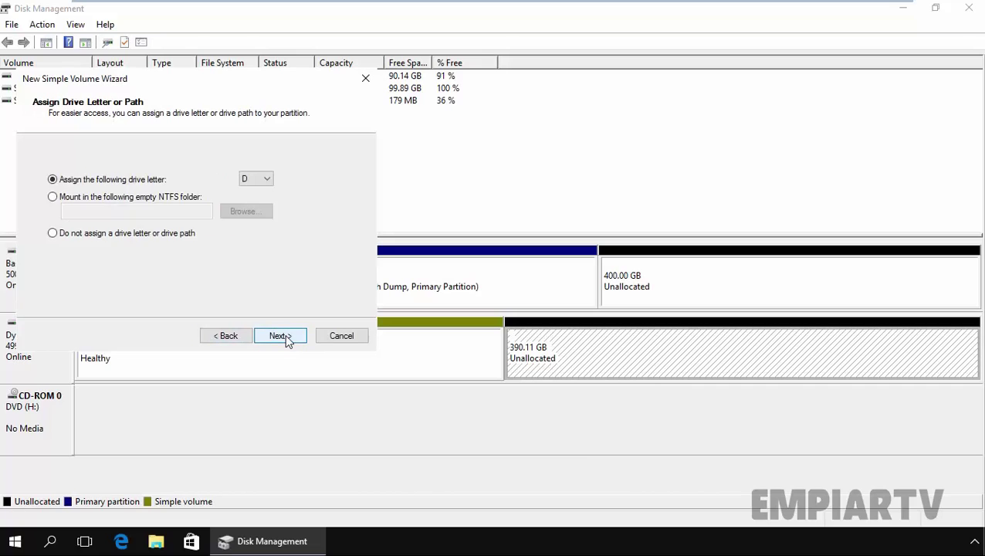
{"action": "left_click", "coordinate": [282, 337]}
{"action": "left_click", "coordinate": [282, 336]}
{"action": "left_click", "coordinate": [282, 338]}
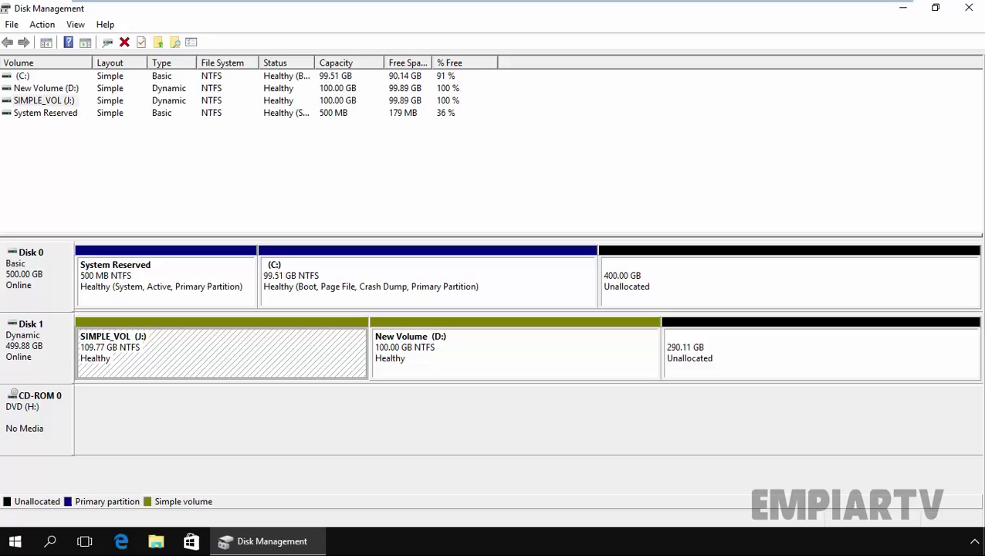
{"action": "left_click", "coordinate": [467, 351]}
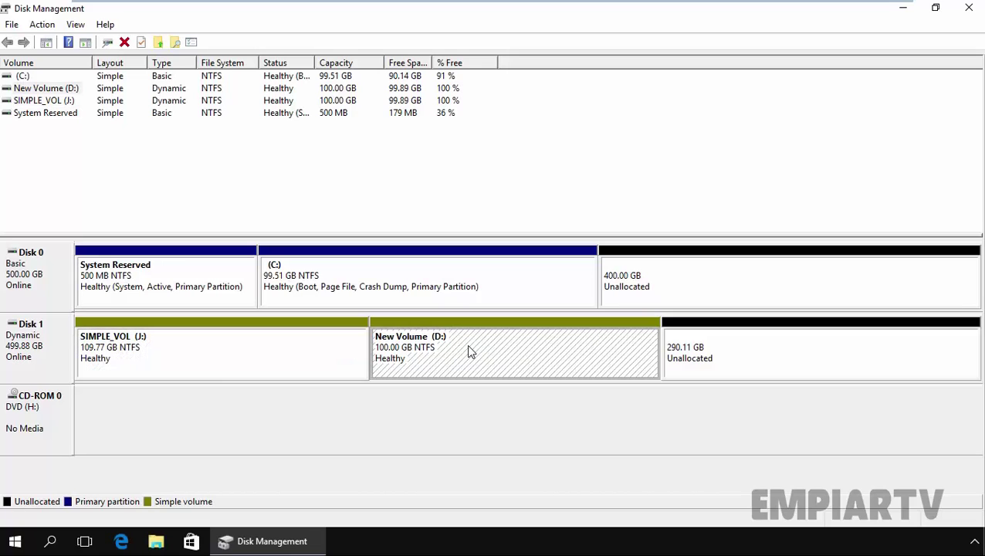
{"action": "left_click", "coordinate": [699, 365]}
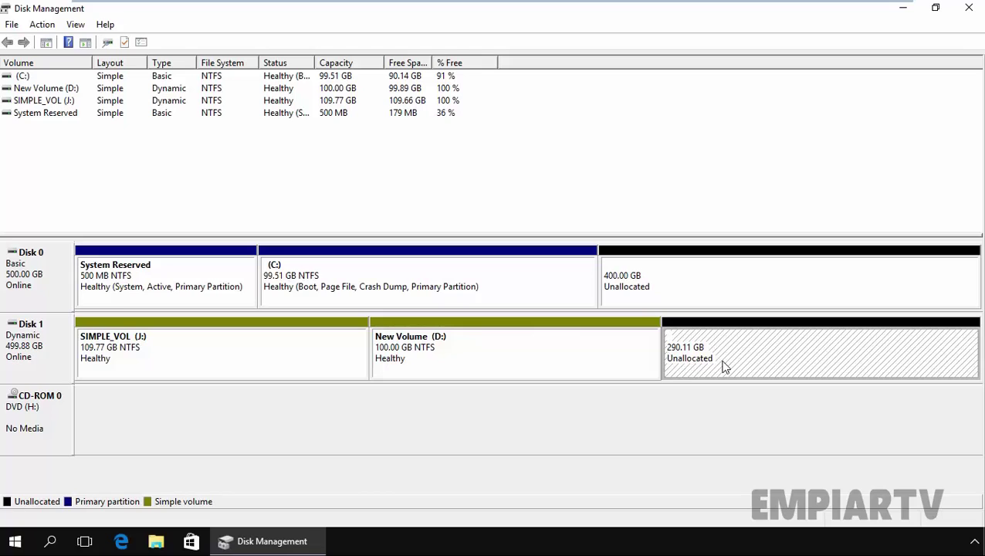
Step: Extend the SIMPLE_VOL (J:) volume by another 10000 MB using the unallocated space on Disk 1
{"action": "left_click", "coordinate": [540, 357]}
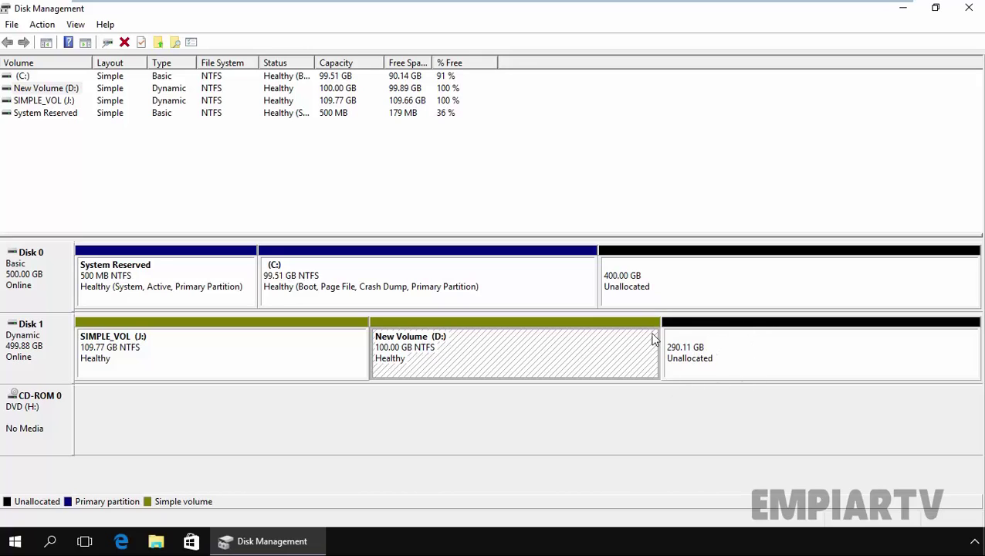
{"action": "left_click", "coordinate": [177, 361]}
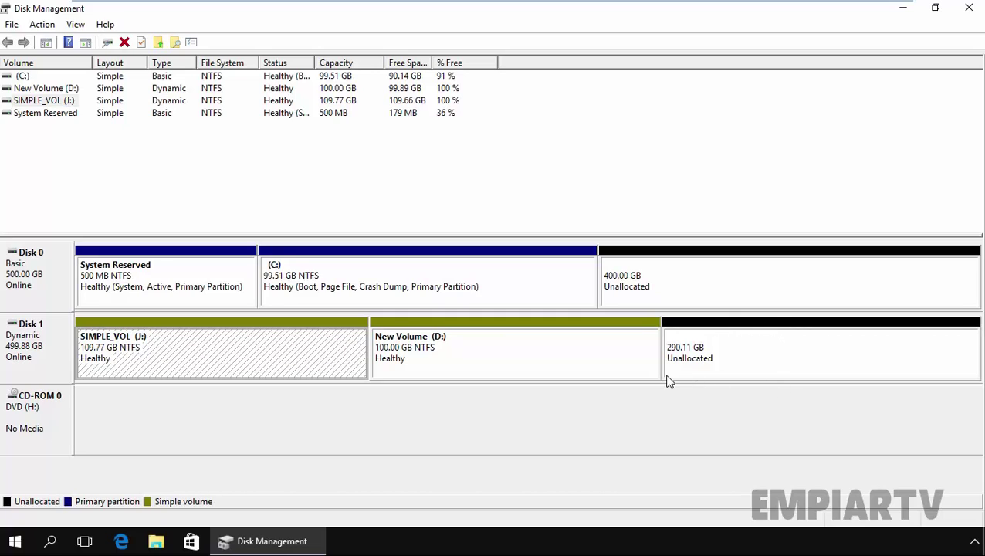
{"action": "right_click", "coordinate": [222, 358]}
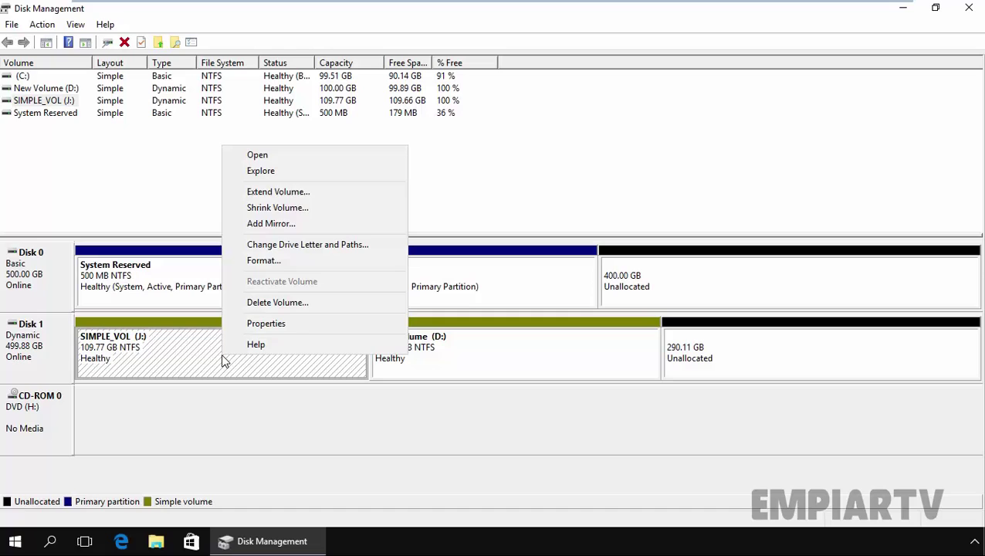
{"action": "left_click", "coordinate": [293, 193]}
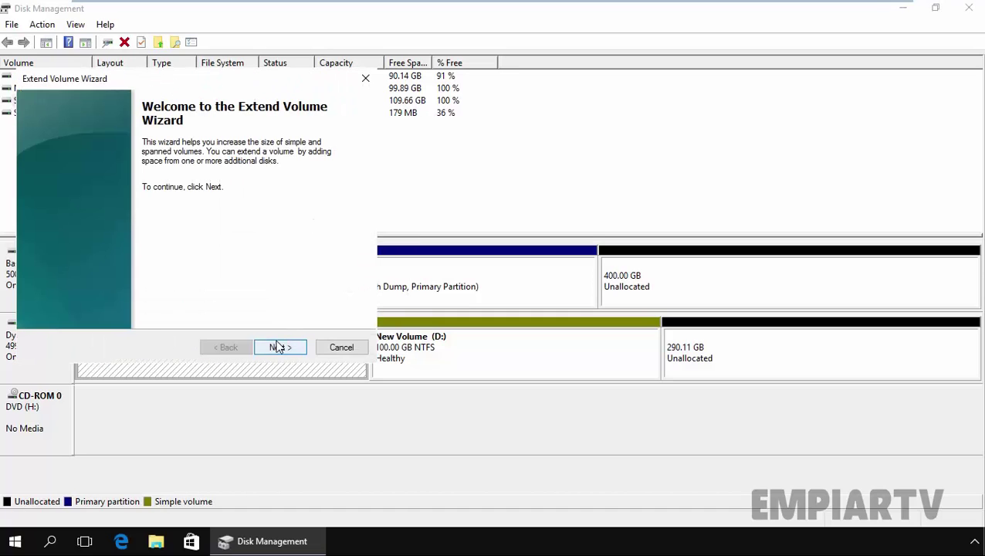
{"action": "left_click", "coordinate": [278, 347]}
{"action": "left_click_drag", "start_coordinate": [287, 306], "coordinate": [184, 304]}
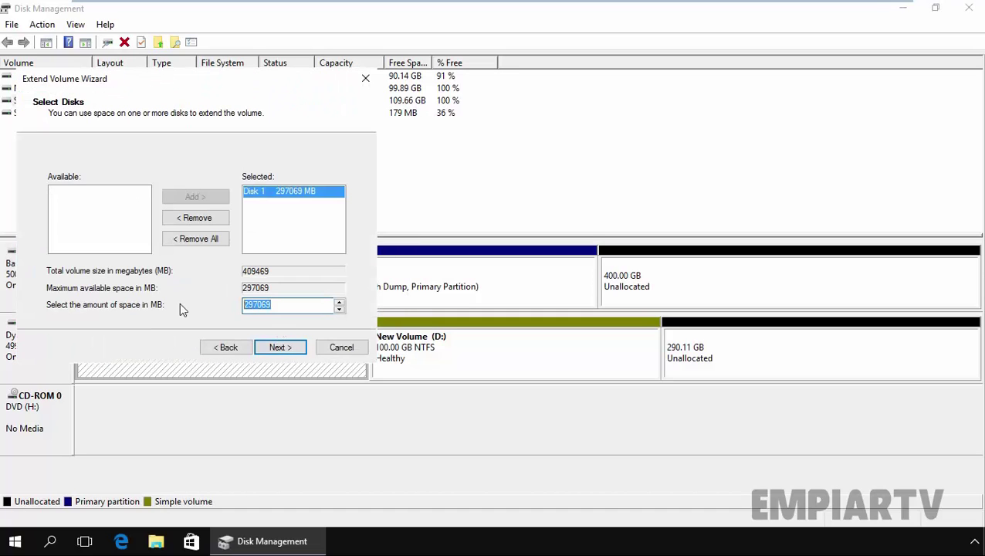
{"action": "type", "text": "10000"}
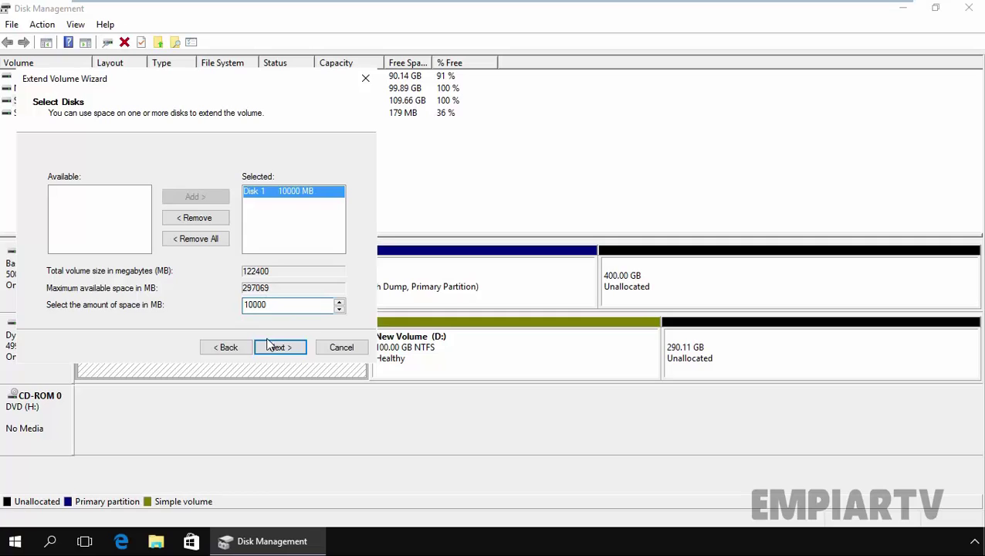
{"action": "left_click", "coordinate": [282, 351]}
{"action": "left_click", "coordinate": [281, 351]}
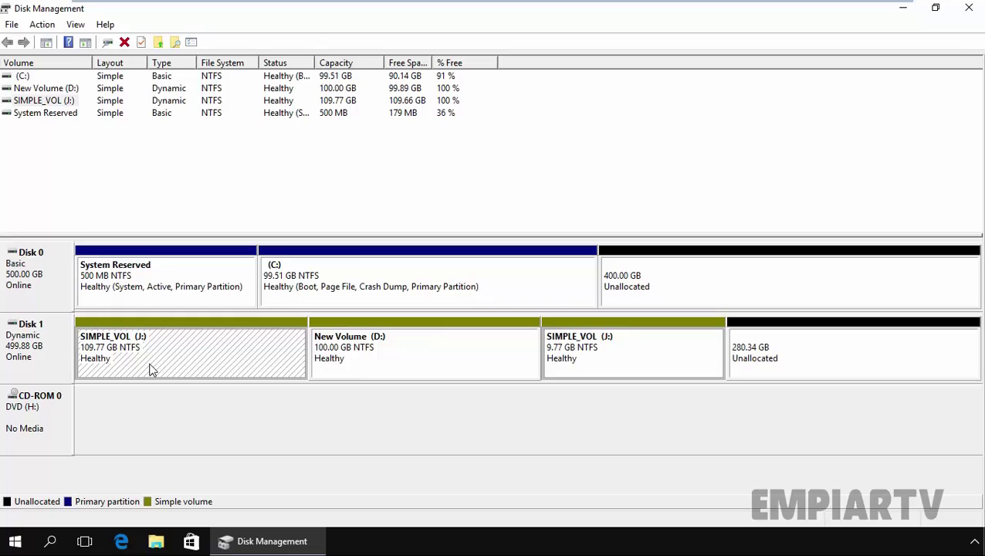
Step: Examine how SIMPLE_VOL (J:) is laid out around New Volume (D:) on Disk 1, and check both drives under This PC in File Explorer
{"action": "left_click", "coordinate": [613, 344]}
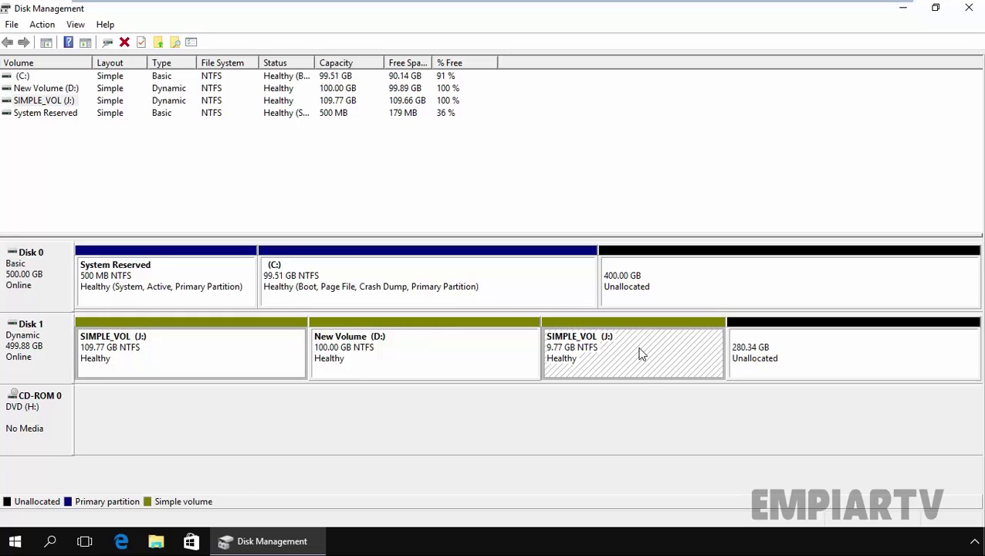
{"action": "left_click", "coordinate": [391, 352]}
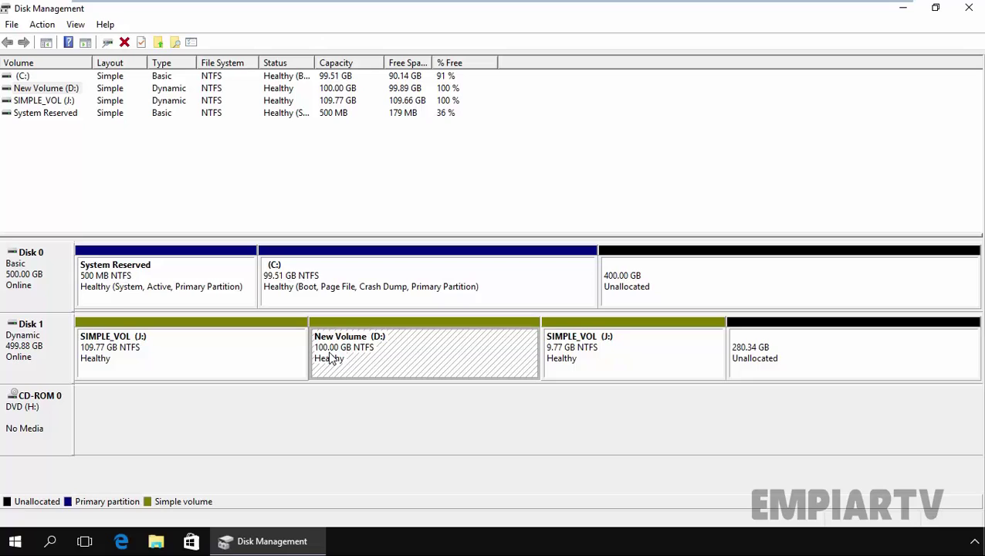
{"action": "left_click", "coordinate": [644, 359]}
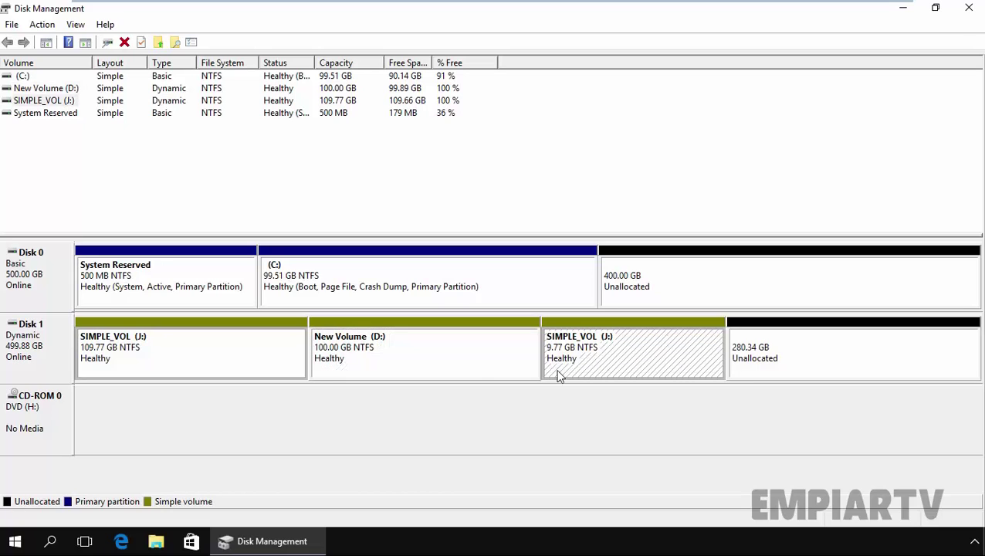
{"action": "left_click", "coordinate": [187, 349]}
{"action": "left_click", "coordinate": [156, 541]}
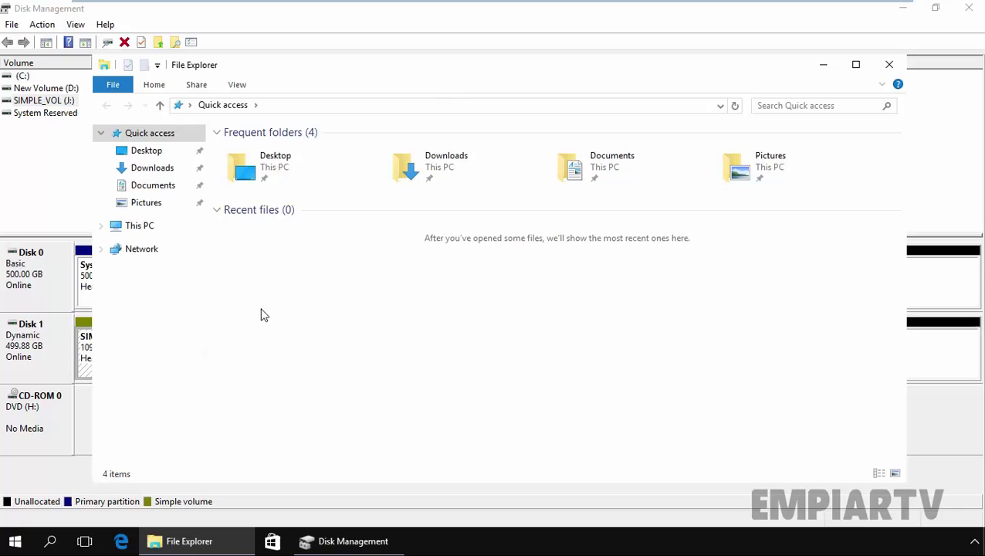
{"action": "left_click", "coordinate": [139, 226]}
{"action": "left_click", "coordinate": [327, 307]}
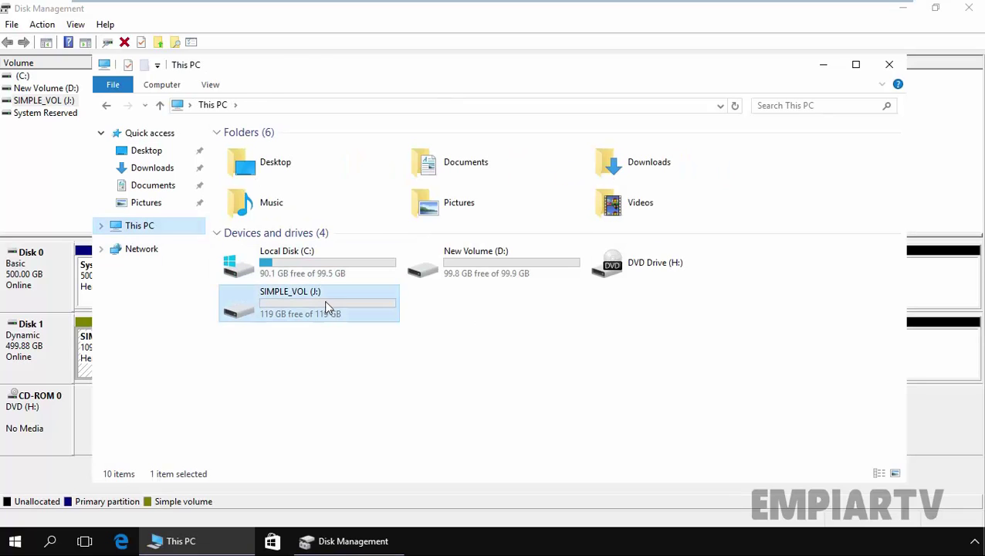
{"action": "left_click", "coordinate": [455, 279]}
Step: Return to Disk Management, delete the whole SIMPLE_VOL (J:) volume from Disk 1, and check the space it freed
{"action": "left_click", "coordinate": [81, 338]}
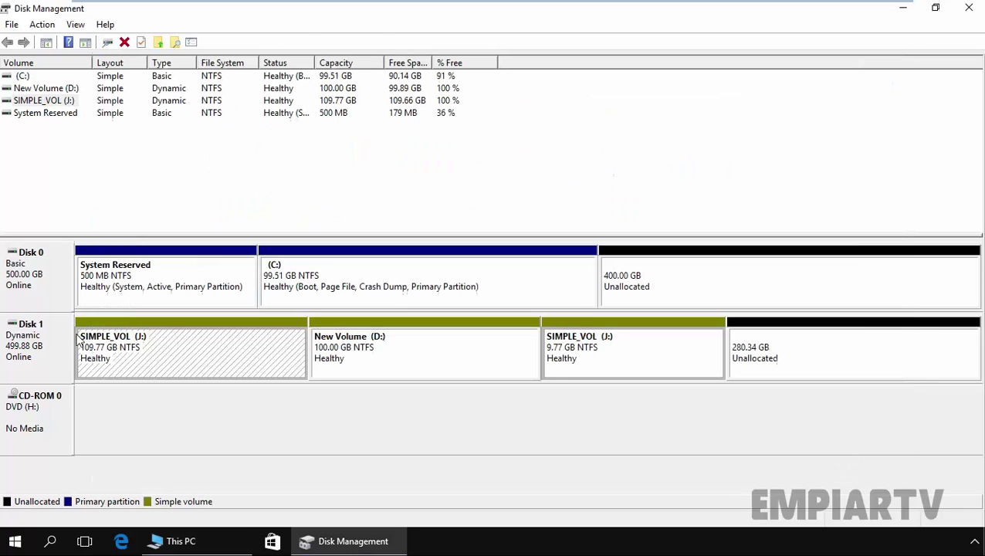
{"action": "left_click", "coordinate": [627, 369]}
{"action": "left_click", "coordinate": [217, 353]}
{"action": "left_click", "coordinate": [652, 357]}
{"action": "right_click", "coordinate": [655, 353]}
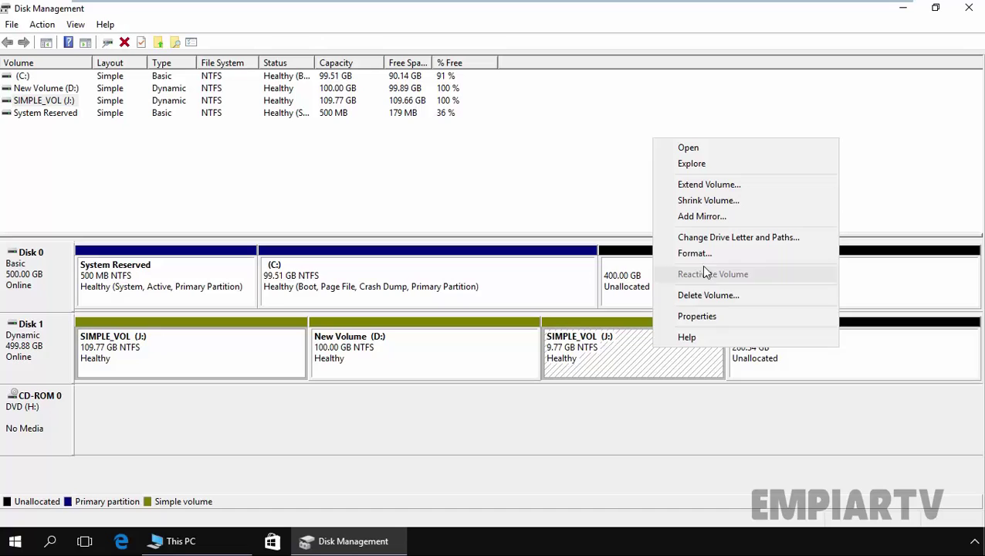
{"action": "left_click", "coordinate": [707, 293]}
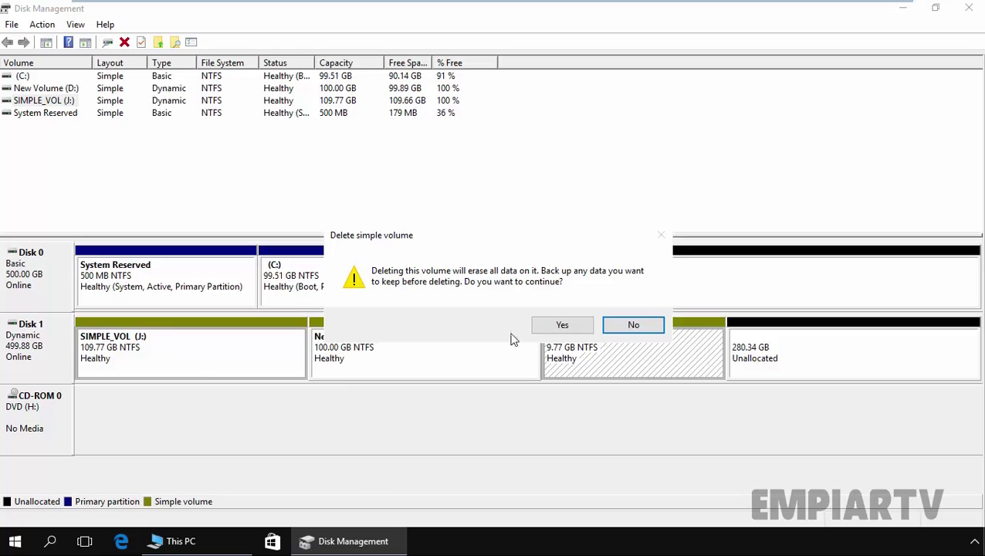
{"action": "left_click", "coordinate": [562, 325]}
{"action": "left_click", "coordinate": [199, 356]}
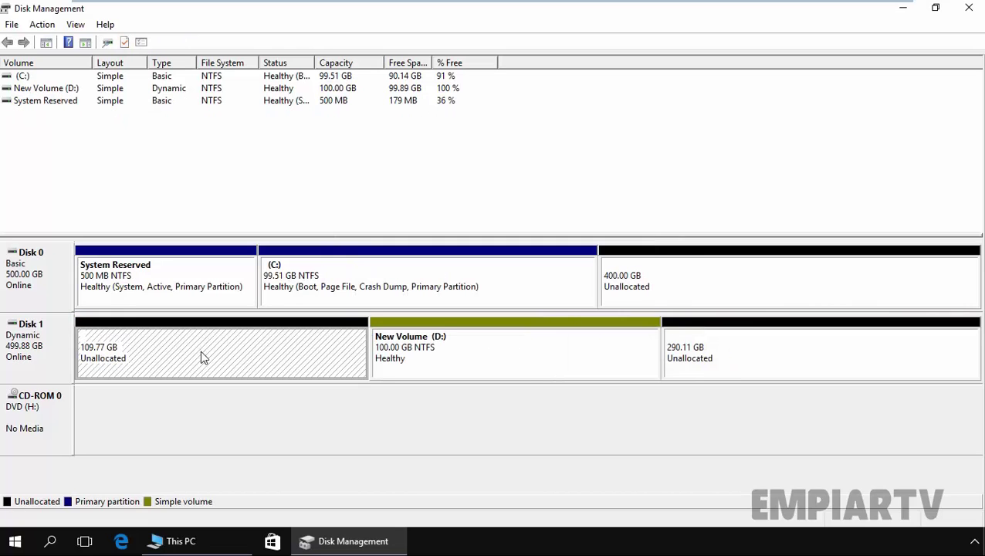
{"action": "left_click", "coordinate": [723, 356]}
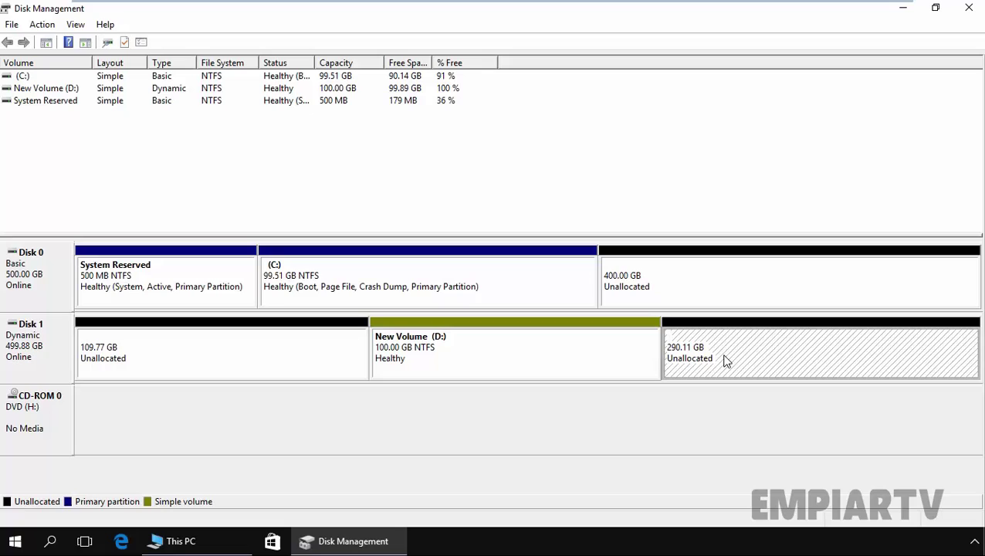
{"action": "left_click", "coordinate": [197, 356]}
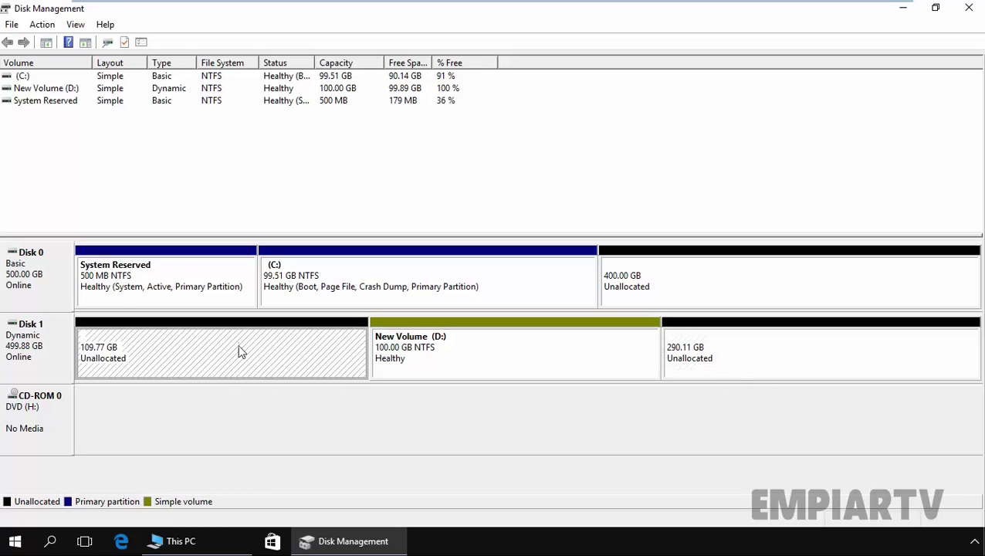